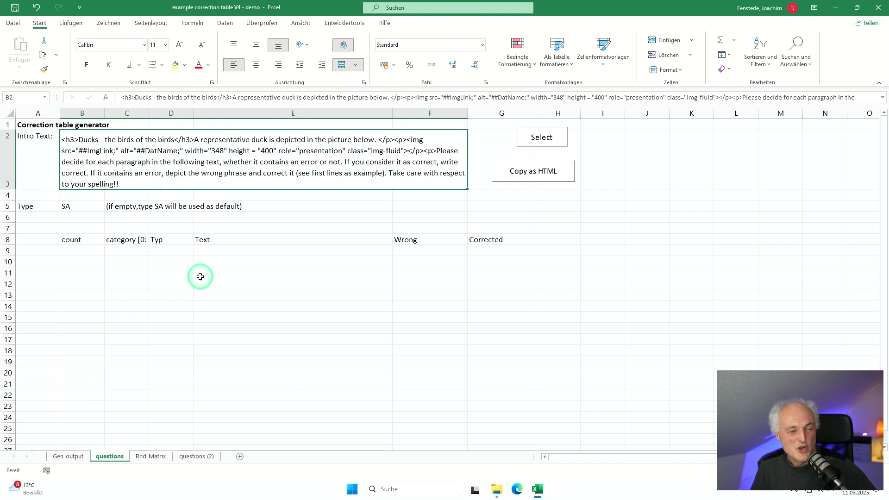
# Step: Enter "In arts, feet of ducks are usually drawn in blue." as the first entry in the Text column
pyautogui.click(206, 247)
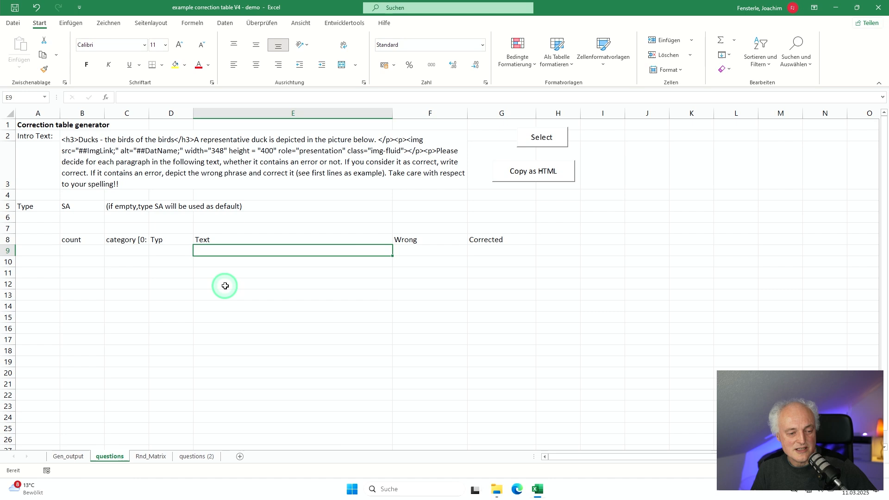
pyautogui.write('In arst')
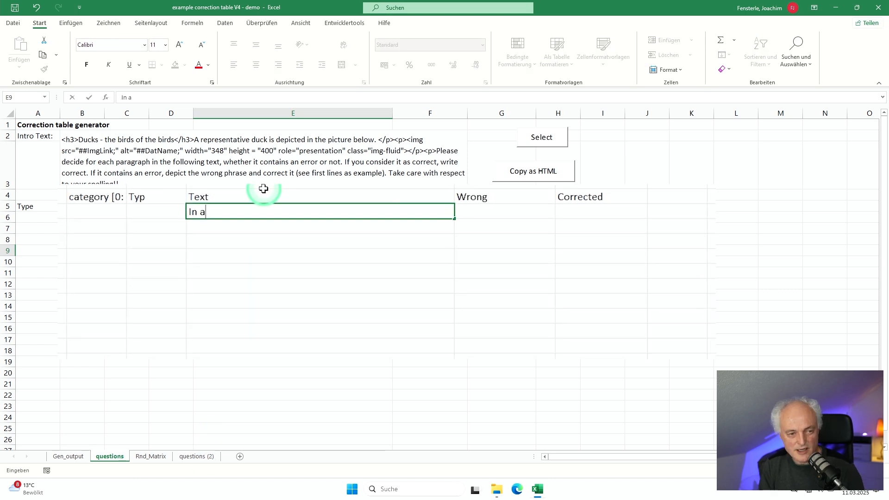
pyautogui.press('BackSpace')
pyautogui.press('BackSpace')
pyautogui.write('t')
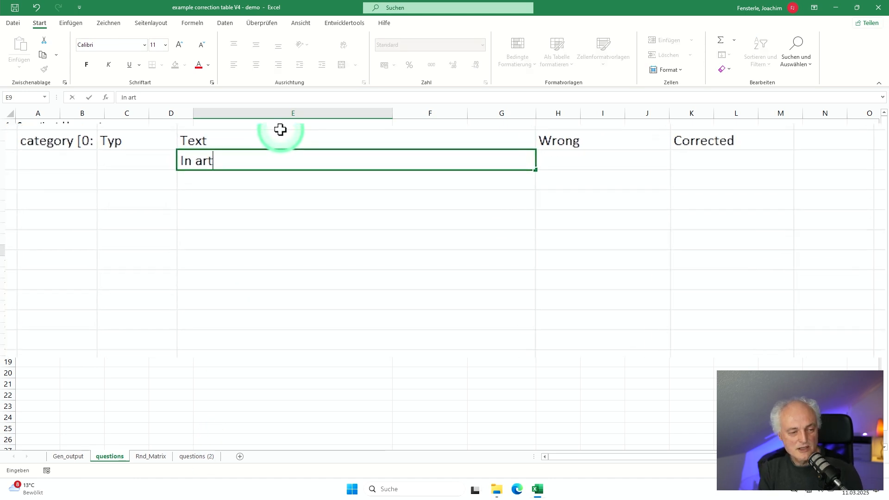
pyautogui.write('s, feet of ')
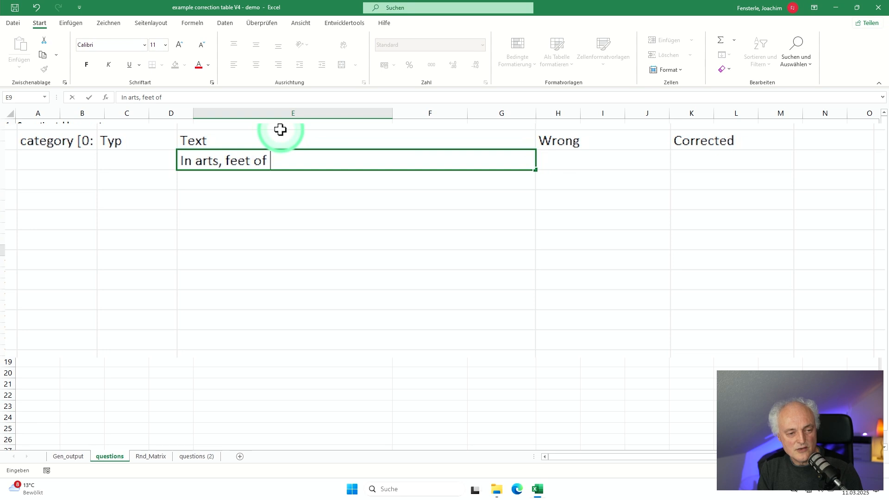
pyautogui.write('ducks are usua')
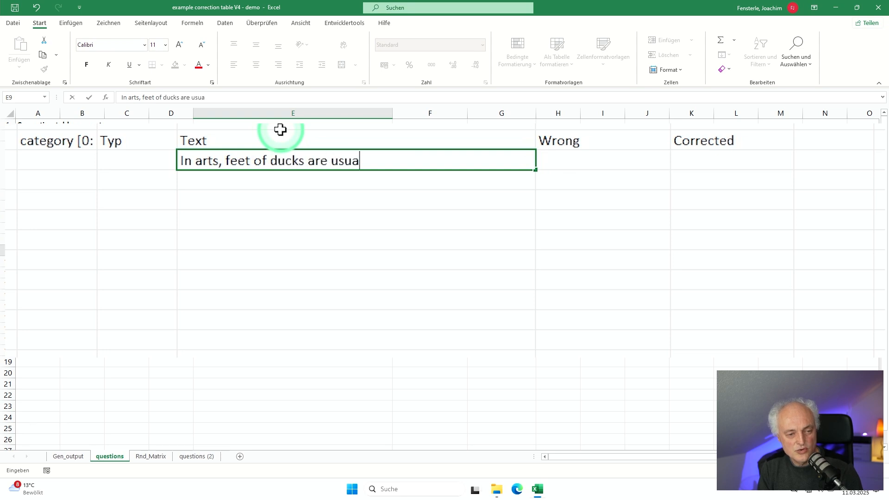
pyautogui.write('lly drawn ')
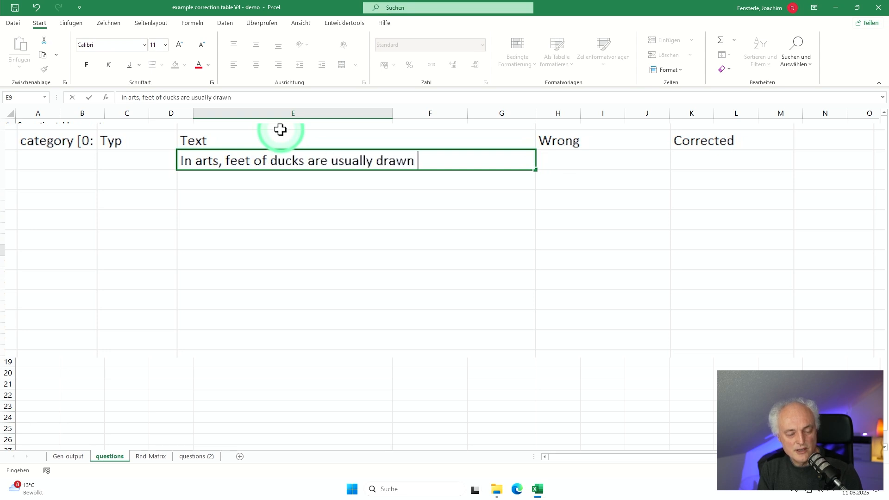
pyautogui.write('in blue.')
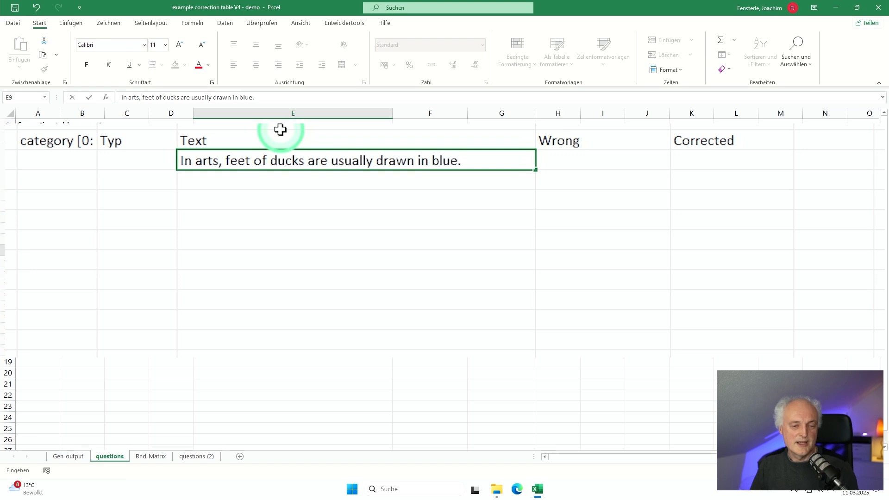
# Step: Enter "blue" as the wrong phrase and "red" as the corrected phrase for the arts sentence
pyautogui.click(601, 157)
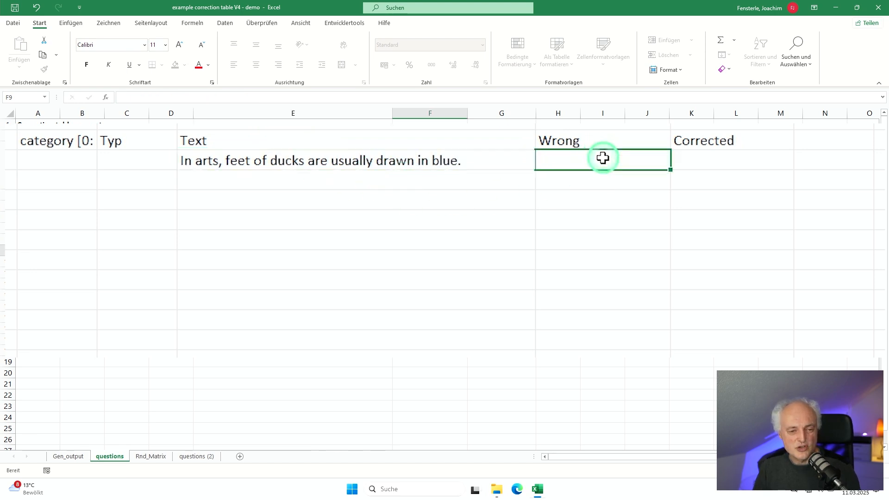
pyautogui.write('b')
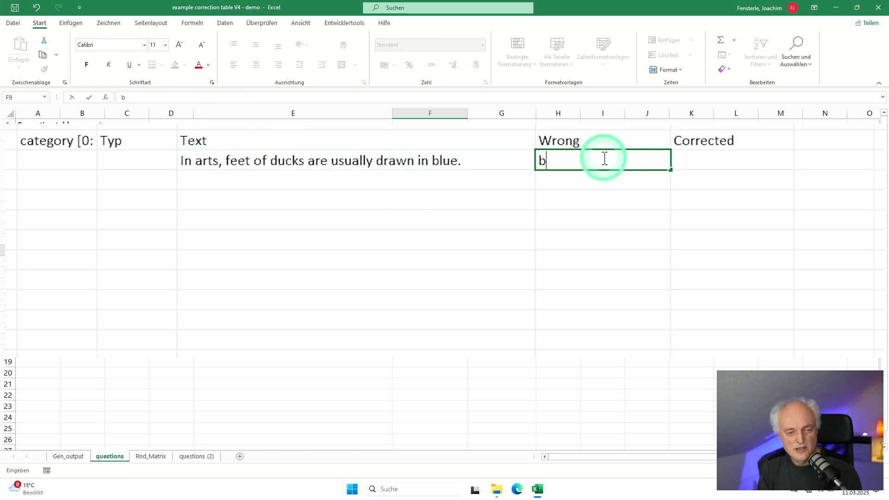
pyautogui.write('olue')
pyautogui.press('Return')
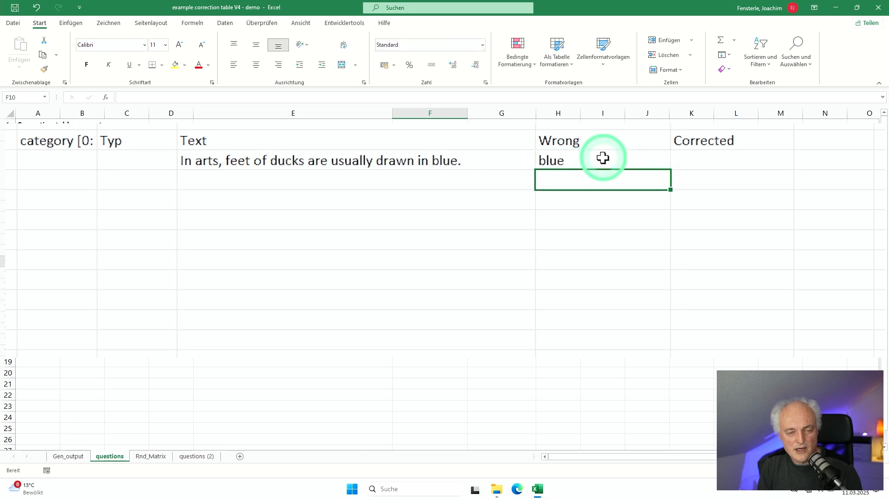
pyautogui.press('Up')
pyautogui.press('Right')
pyautogui.write('red')
pyautogui.press('Return')
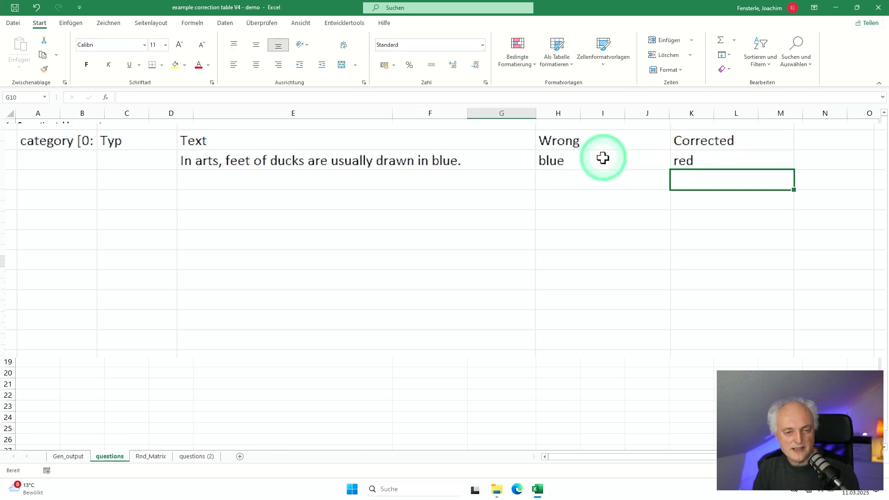
# Step: Change the arts sentence's wrong phrase to the wildcard pattern *blu*, stored as text with a leading apostrophe
pyautogui.press('Left')
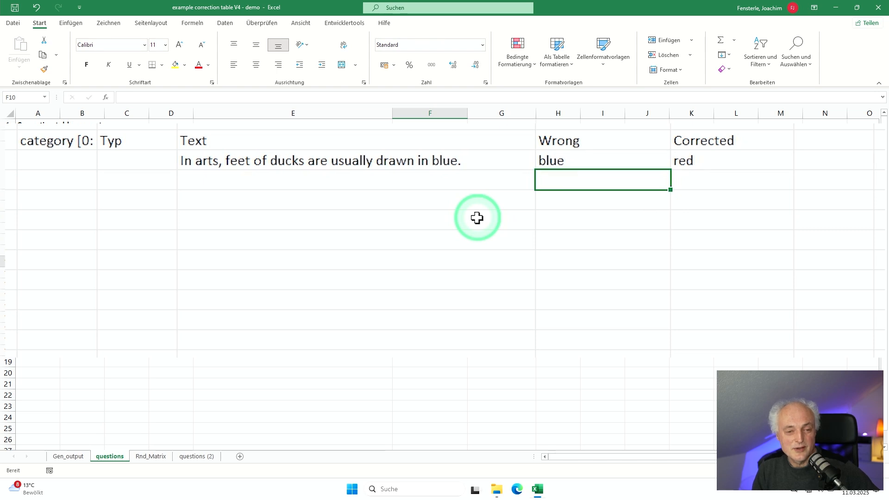
pyautogui.press('Up')
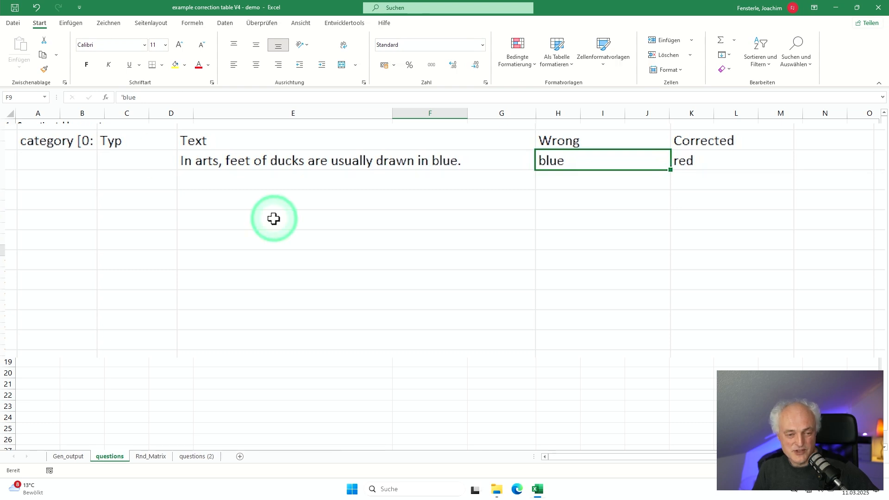
pyautogui.click(122, 98)
pyautogui.write("'")
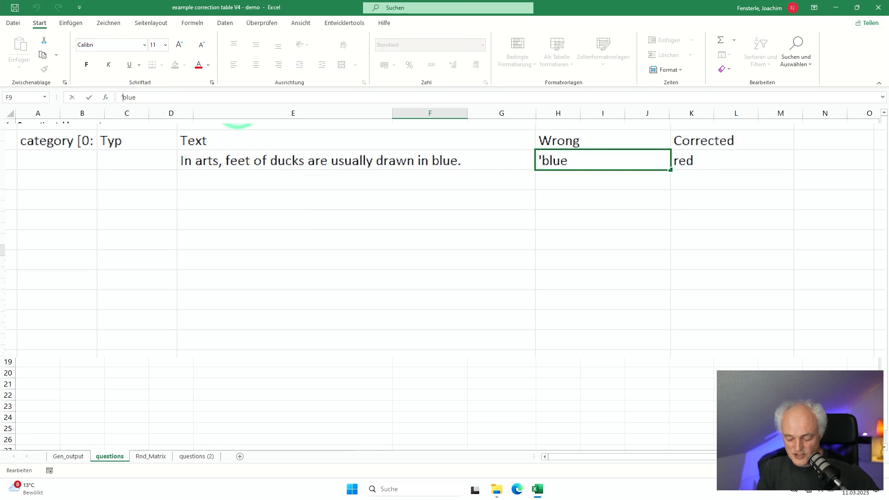
pyautogui.write('*')
pyautogui.press('End')
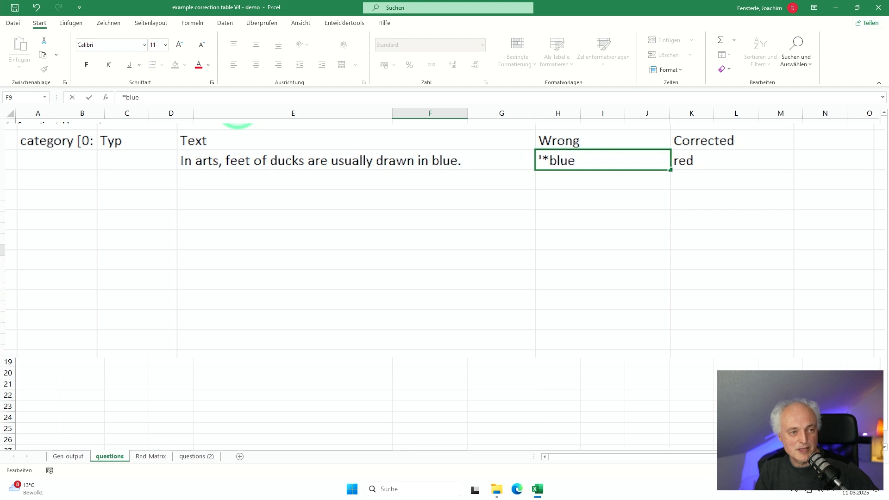
pyautogui.write('*')
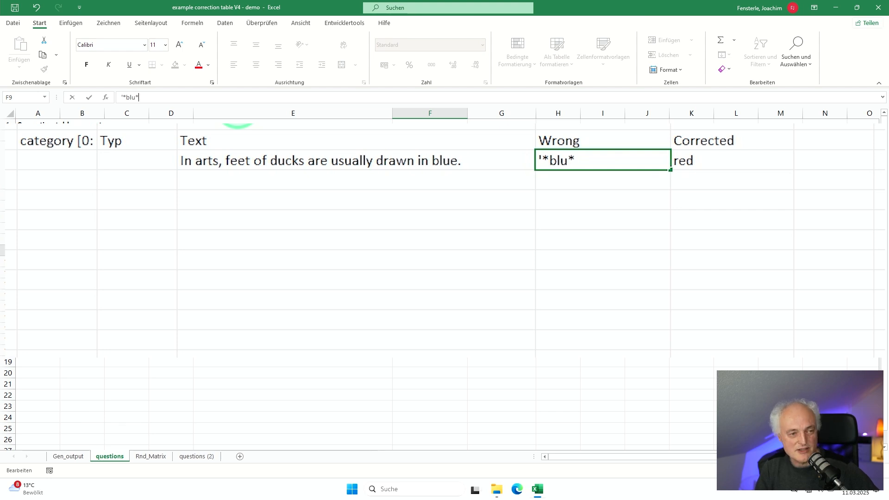
pyautogui.press('Return')
# Step: Change the arts sentence's corrected phrase to the wildcard pattern *red*
pyautogui.press('Up')
pyautogui.press('Right')
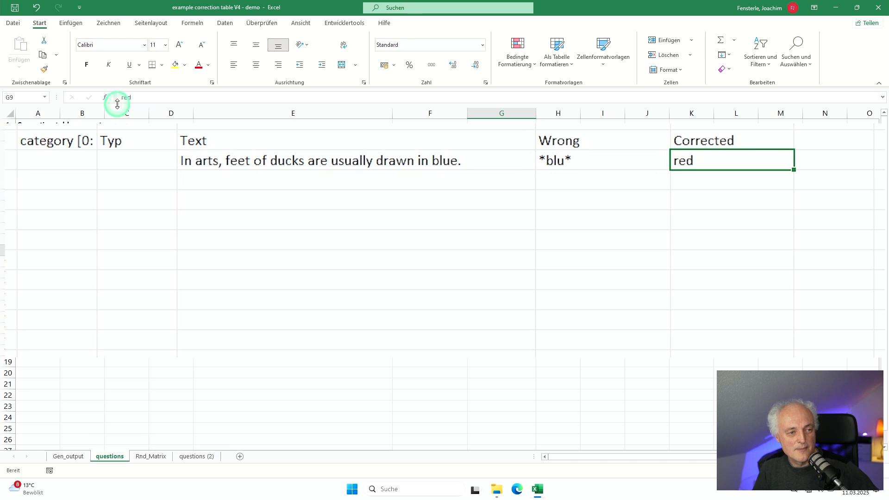
pyautogui.press('F2')
pyautogui.write('*')
pyautogui.press('Home')
pyautogui.write('*')
pyautogui.press('Return')
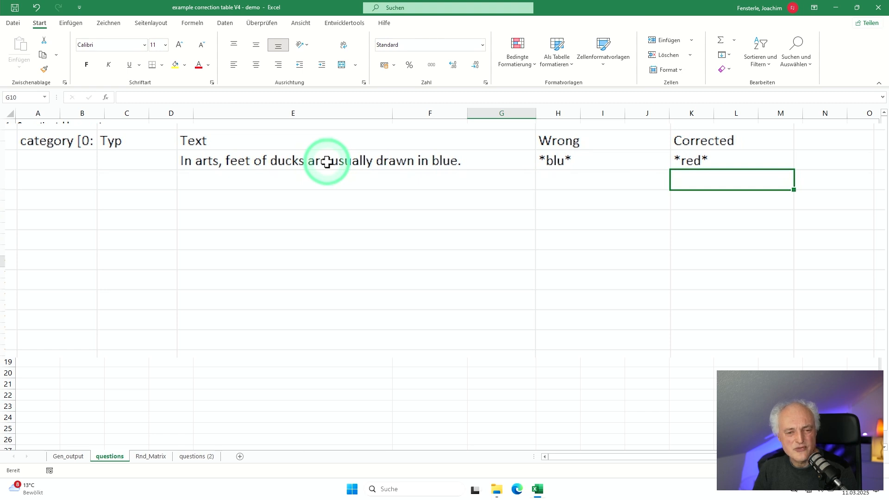
# Step: Move the arts sentence with its wrong and corrected patterns down one row, and enter "Text" as the vacated row's Typ
pyautogui.moveTo(328, 162); pyautogui.dragTo(690, 179)
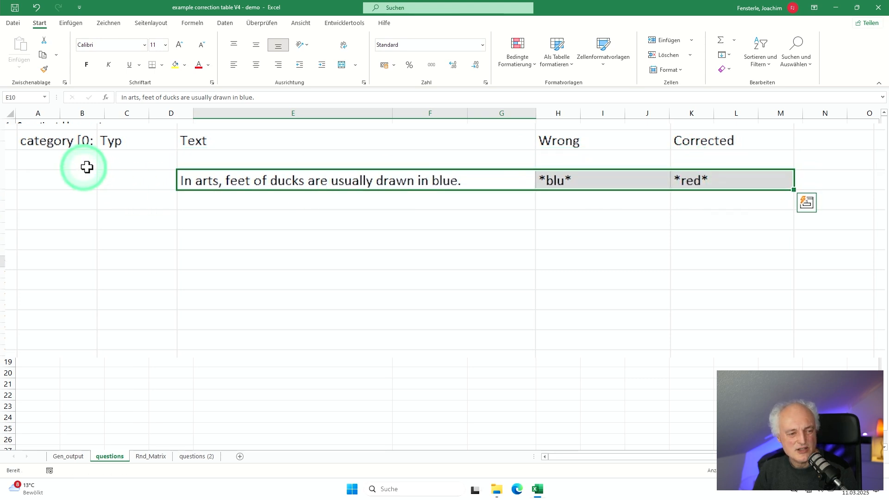
pyautogui.click(118, 158)
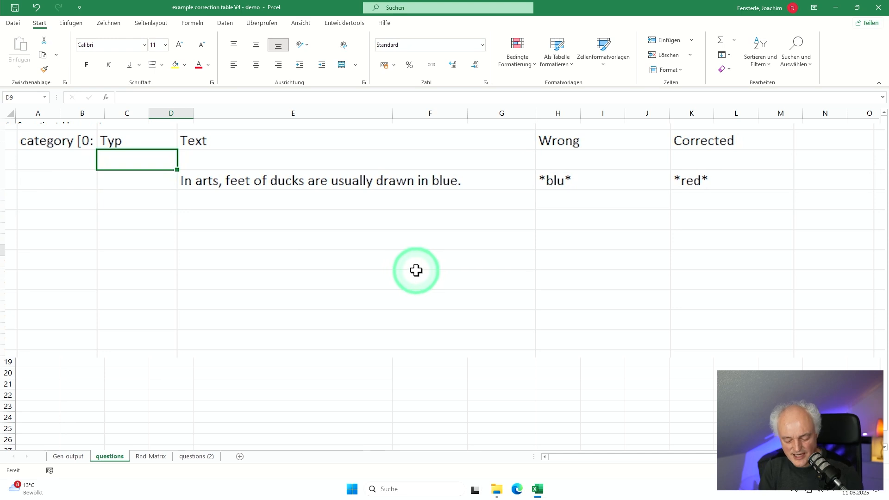
pyautogui.write('Text')
pyautogui.press('Return')
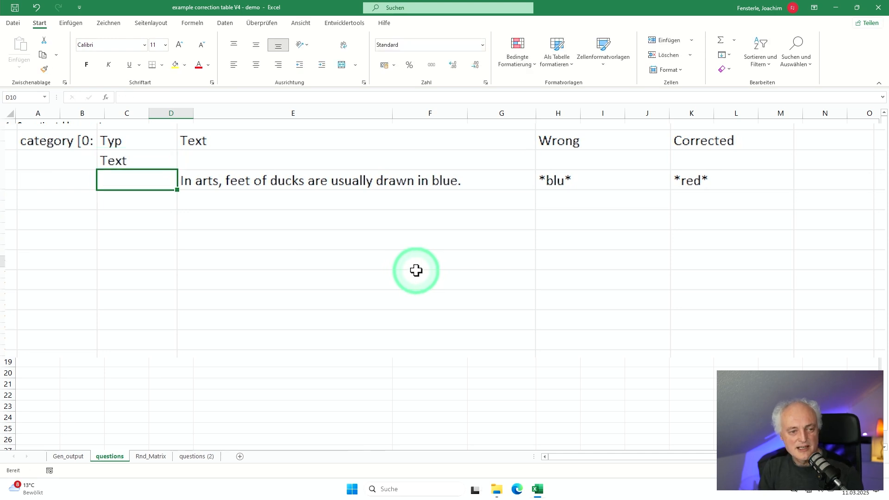
# Step: Enter "In space, ducks are frequently found." in the Text column of the first question row
pyautogui.press('Up')
pyautogui.press('Right')
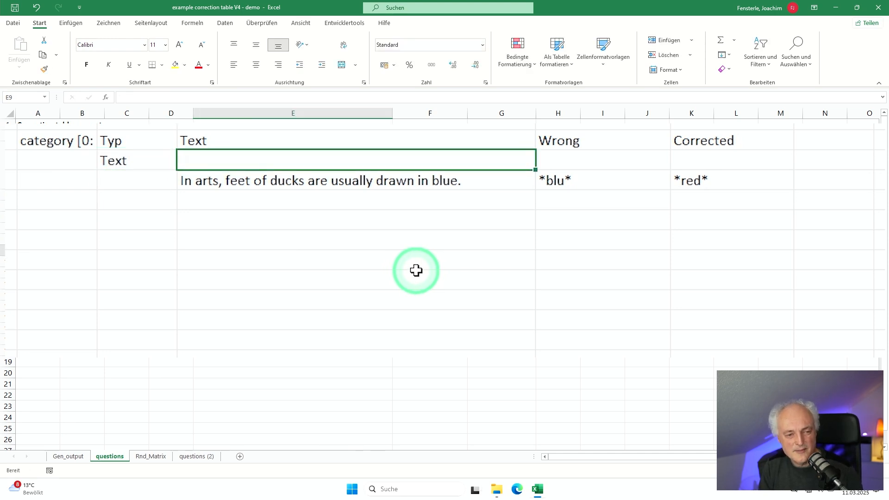
pyautogui.write('In ')
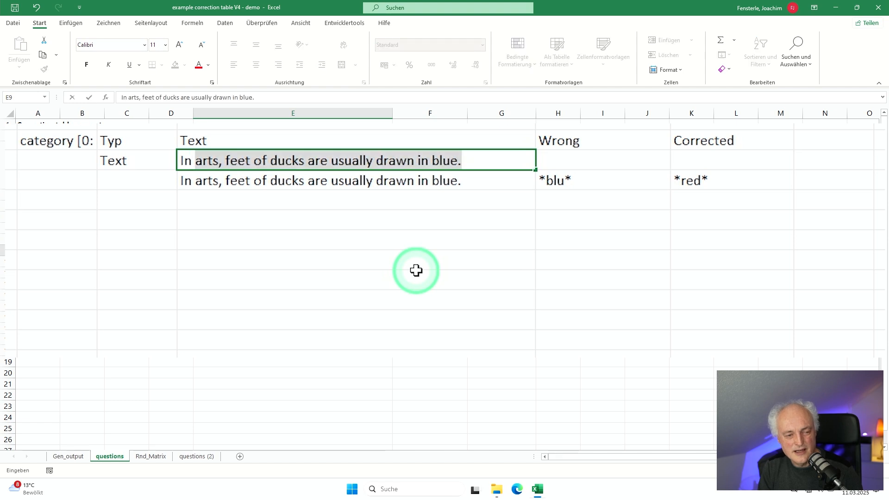
pyautogui.write('space,')
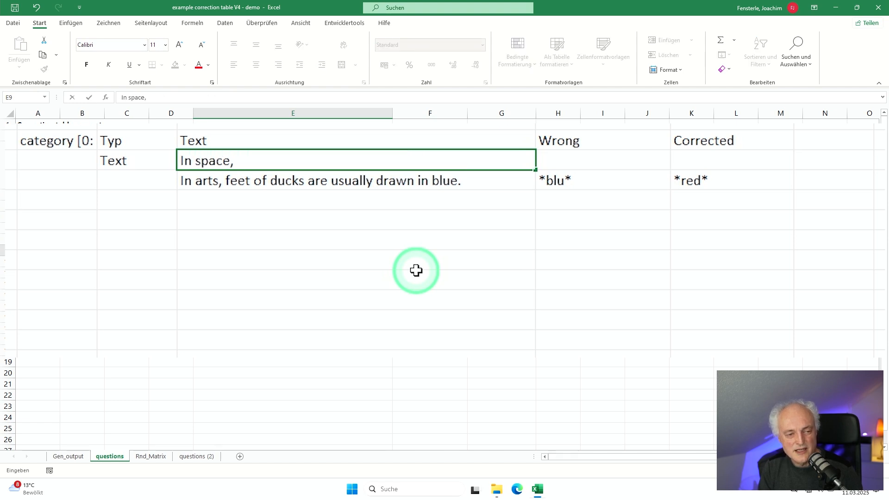
pyautogui.write(' ducks are ')
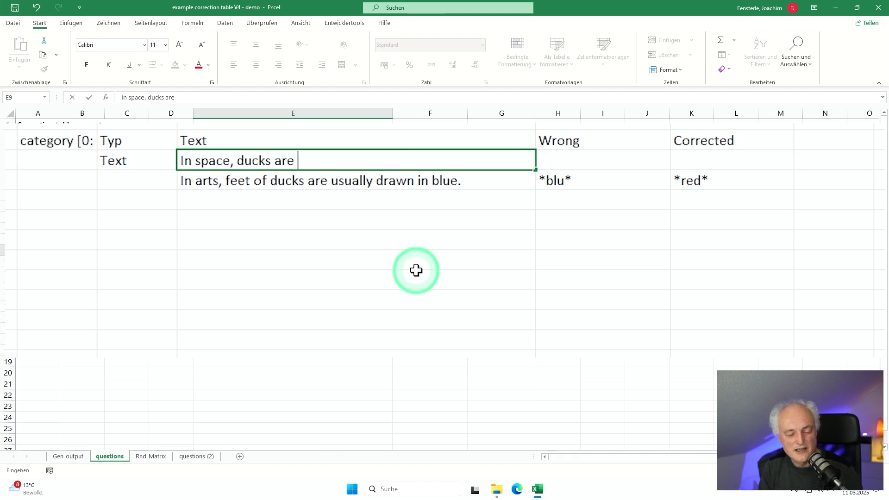
pyautogui.write('frequently fo')
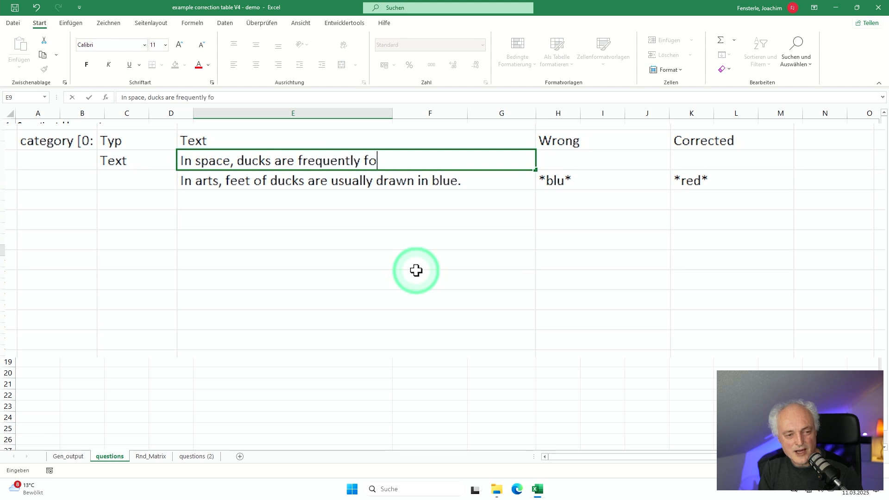
pyautogui.write('und.')
pyautogui.press('Return')
# Step: Enter "space" as the wrong phrase and "lakes" as the corrected phrase for the space sentence
pyautogui.press('Up')
pyautogui.press('Right')
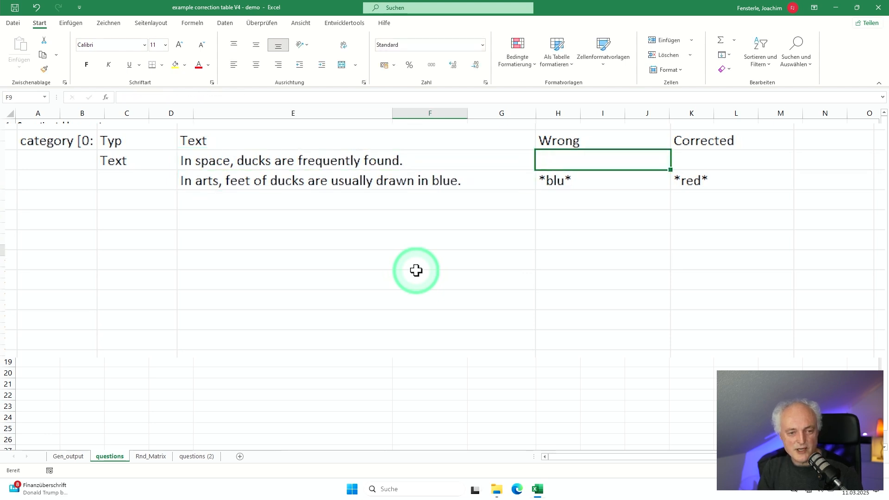
pyautogui.write('space')
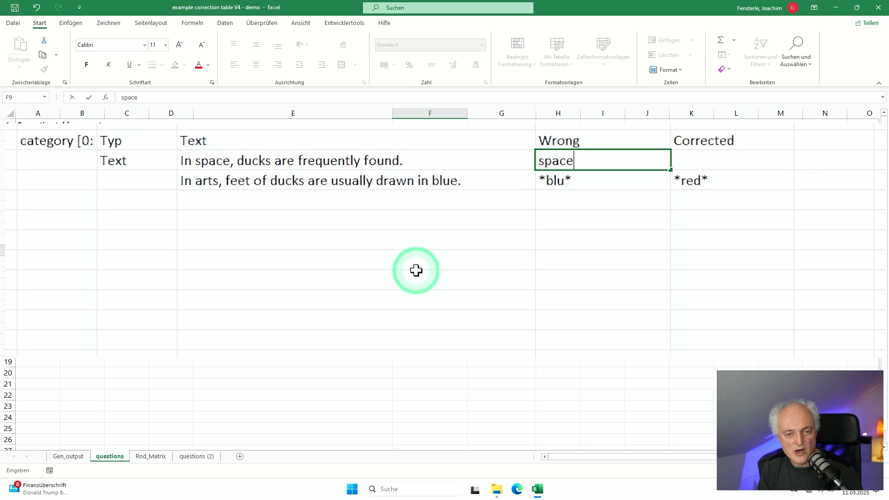
pyautogui.press('Tab')
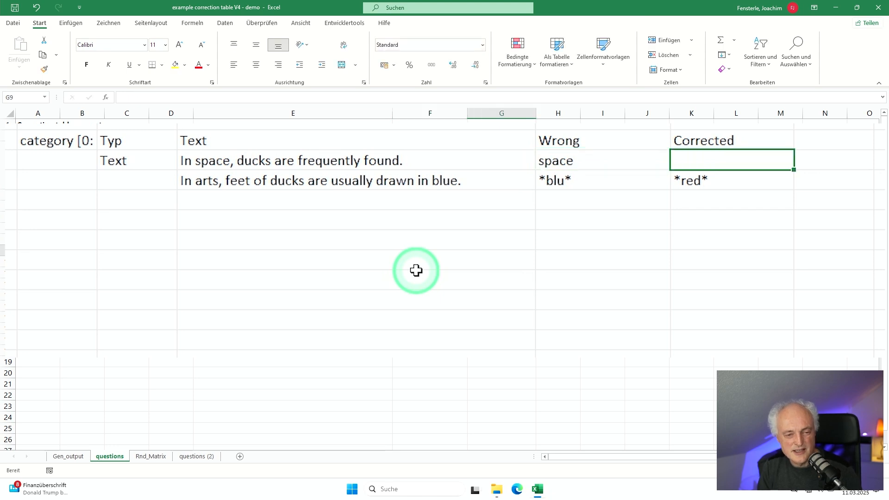
pyautogui.write('lakes')
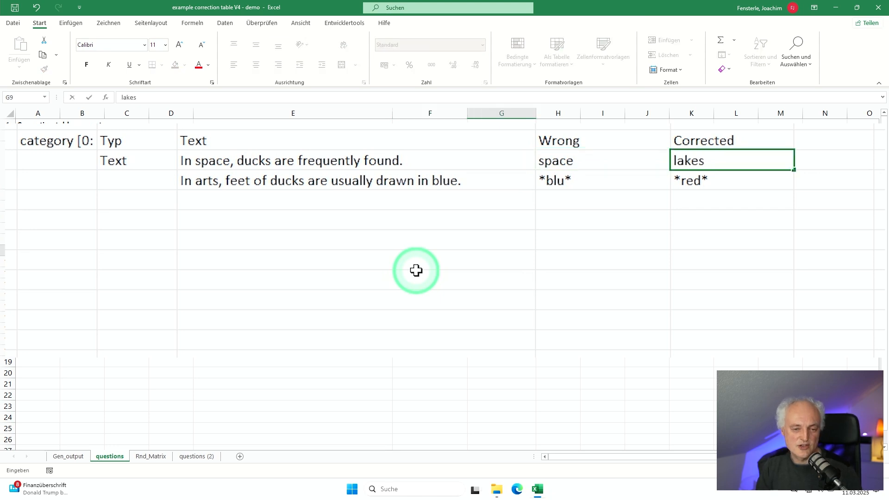
pyautogui.press('Return')
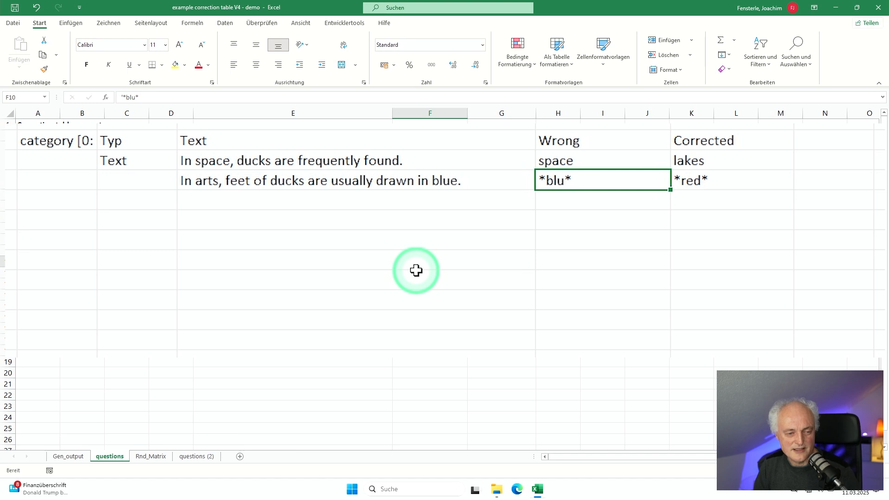
# Step: Paste the prepared duck question set, with categories, types, texts, wrong phrases and corrections, into the rows below the headers
pyautogui.press('Left')
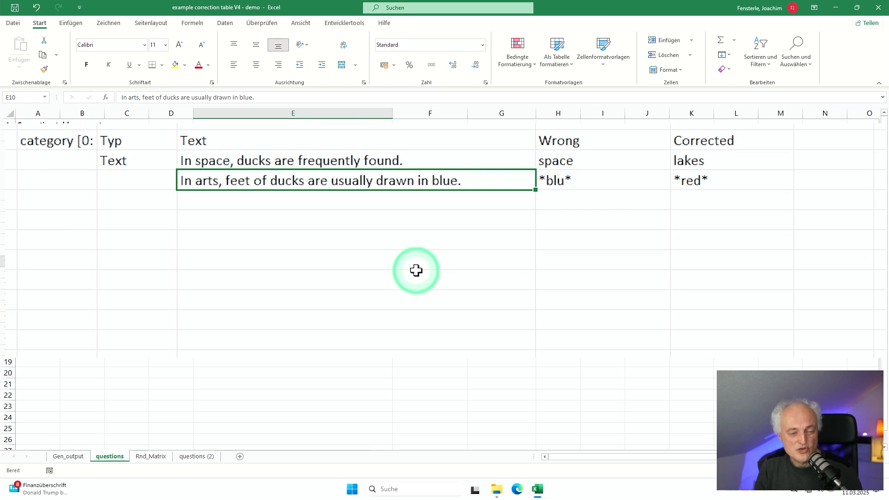
pyautogui.hotkey('ctrl', 'v')
# Step: Examine the question rows, the first row's Typ entry and the two rows assigned to category 1
pyautogui.click(248, 266)
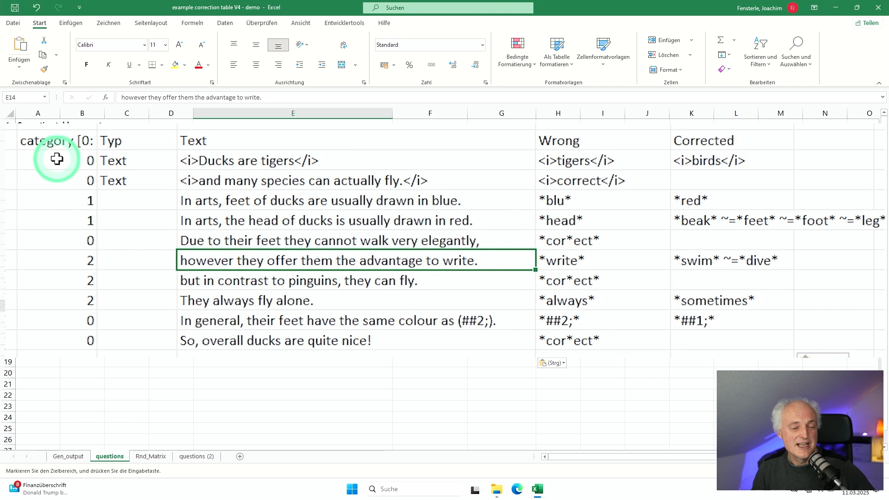
pyautogui.click(119, 160)
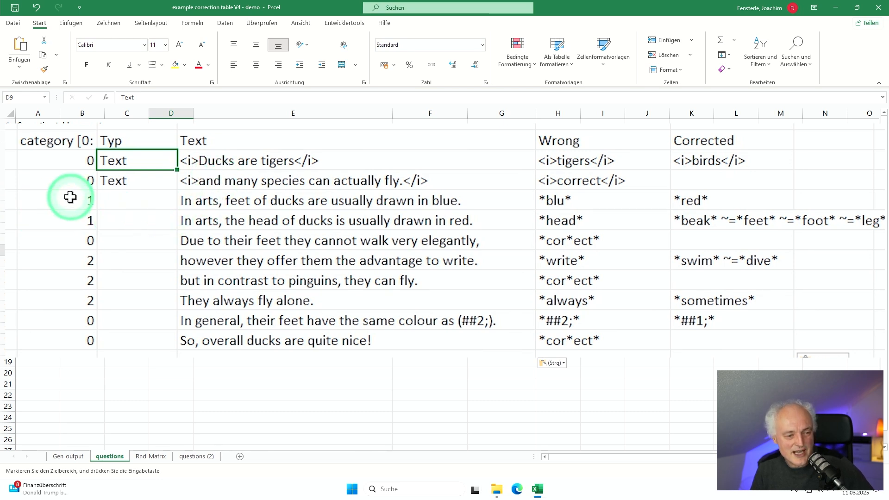
pyautogui.moveTo(69, 197); pyautogui.dragTo(70, 216)
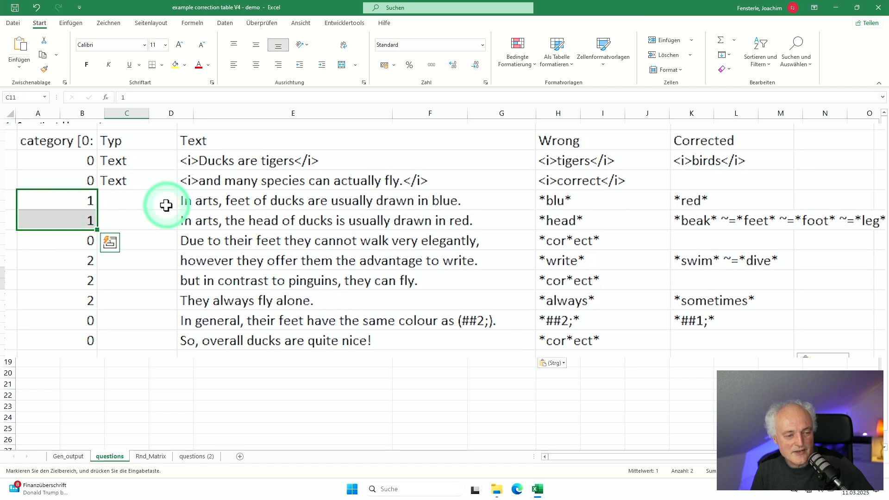
# Step: Examine the category 2 and category 0 question rows and the wrong and corrected entries of the duck head sentence
pyautogui.moveTo(86, 265); pyautogui.dragTo(80, 305)
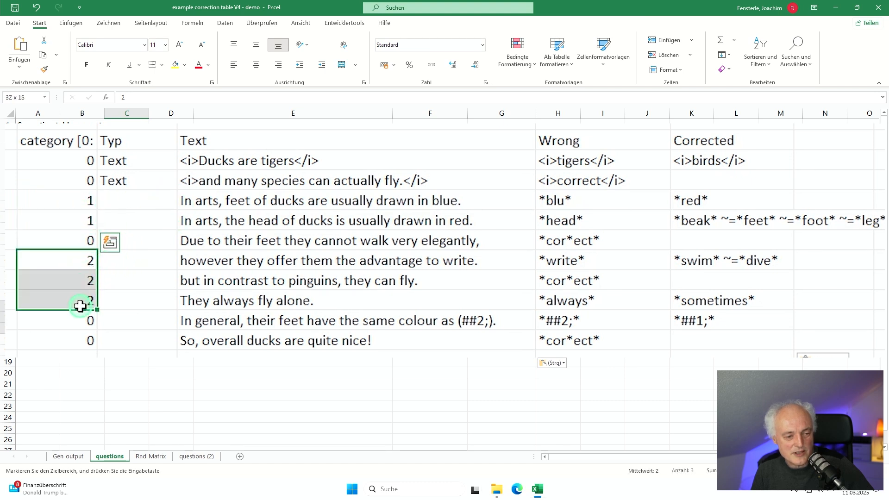
pyautogui.click(69, 242)
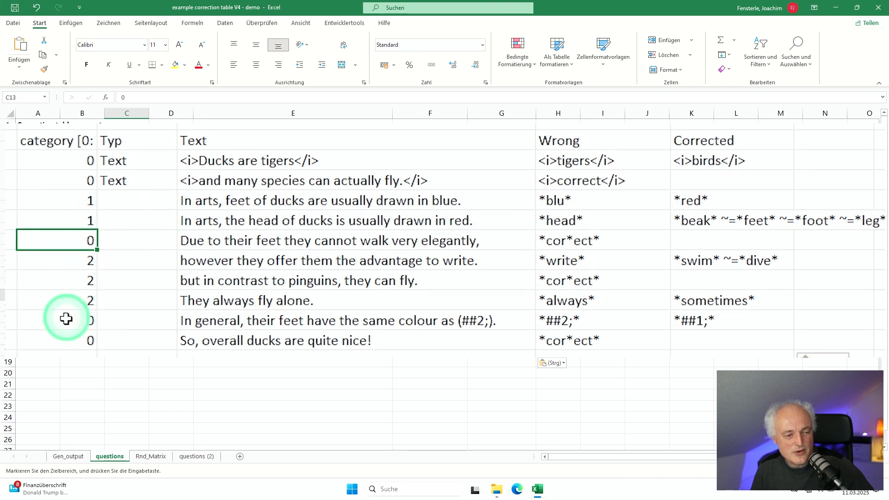
pyautogui.click(67, 322)
pyautogui.click(71, 340)
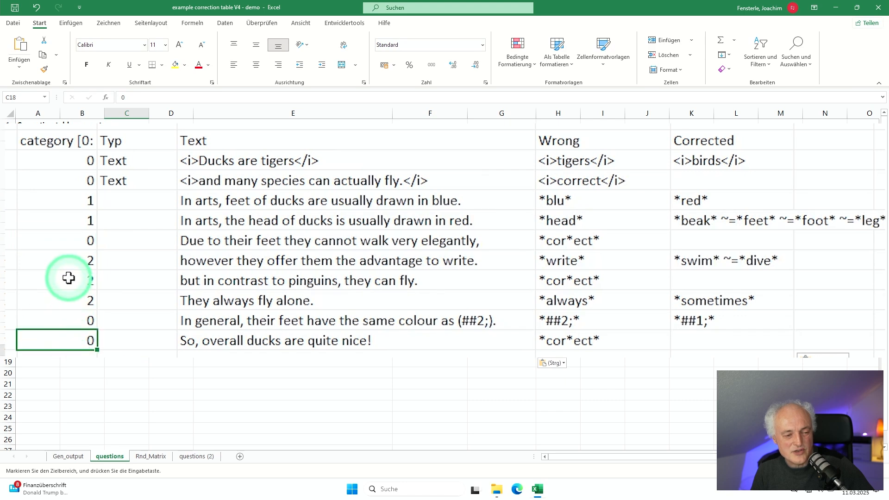
pyautogui.click(69, 239)
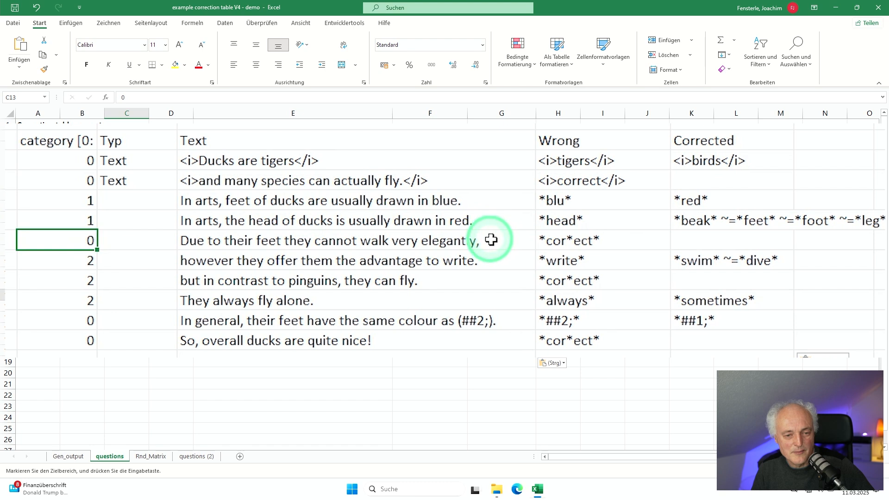
pyautogui.click(567, 220)
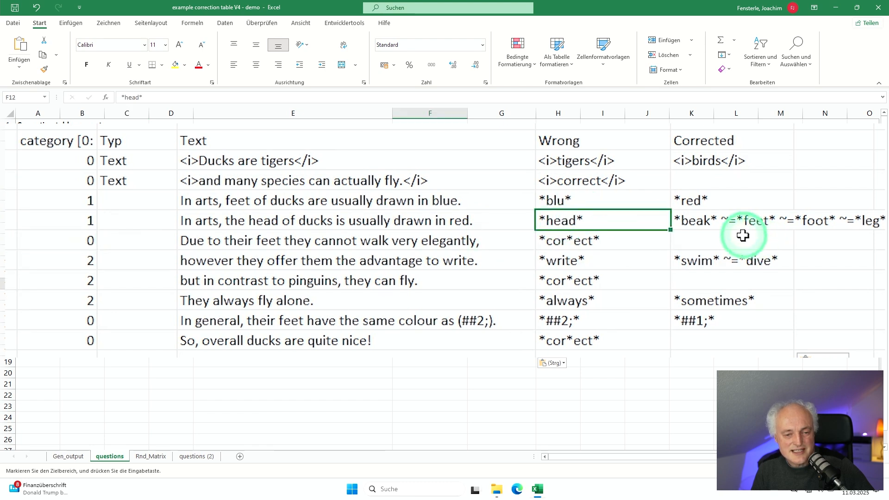
pyautogui.click(704, 222)
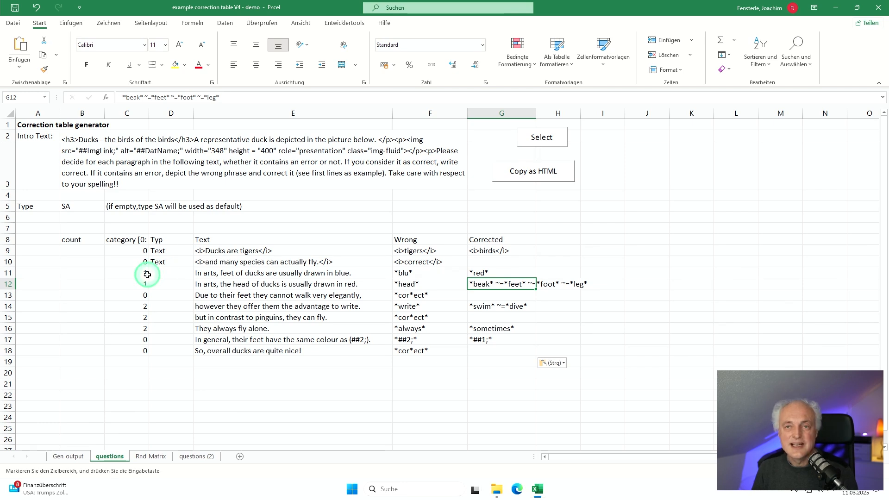
# Step: Examine the answers per question and the question numbers for categories 1 and 2 on the Gen_output sheet
pyautogui.click(68, 457)
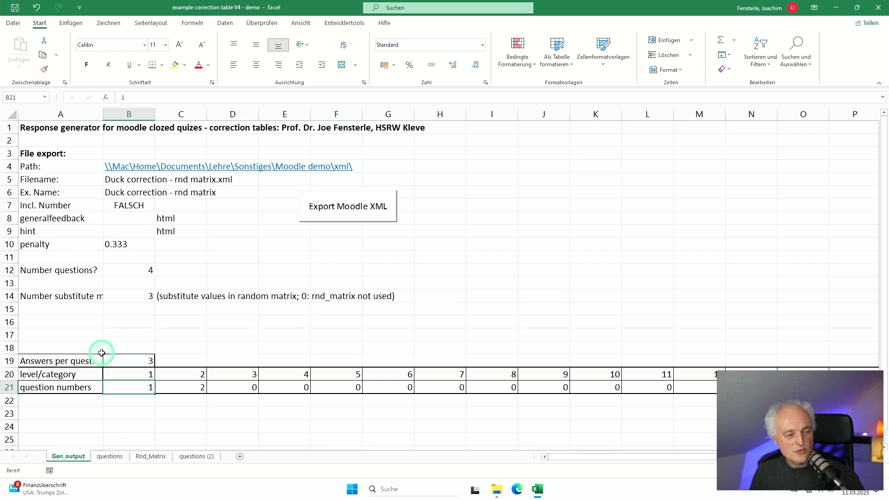
pyautogui.click(118, 357)
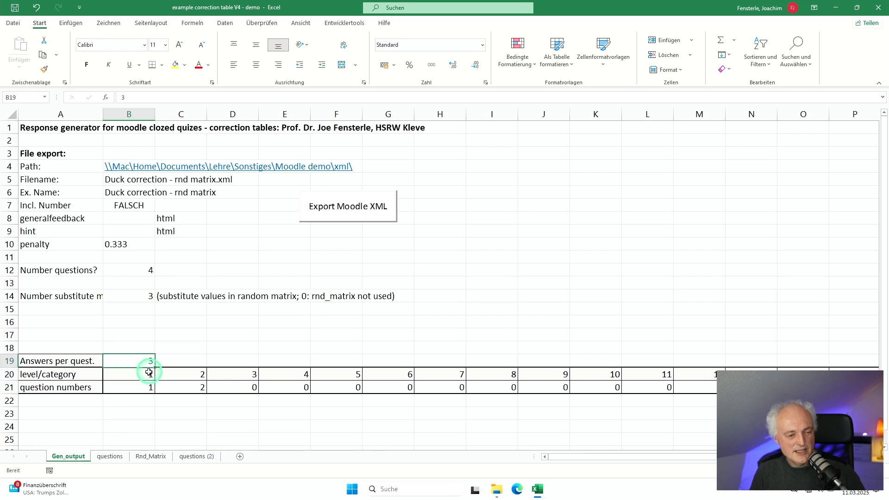
pyautogui.click(178, 391)
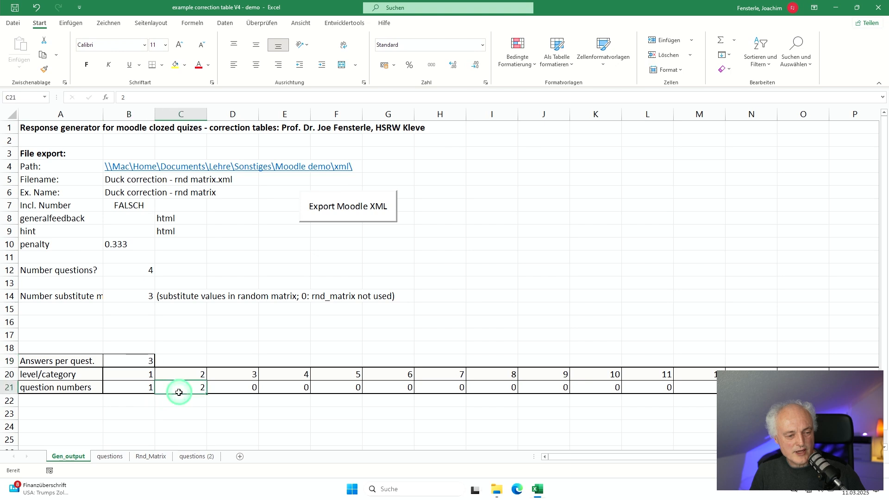
pyautogui.click(149, 390)
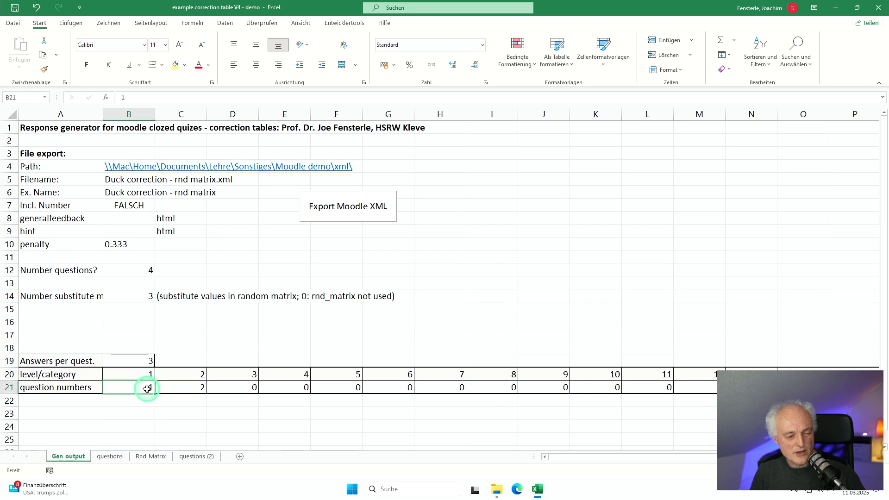
# Step: Check which rows on the questions sheet belong to category 2 and category 1
pyautogui.click(109, 457)
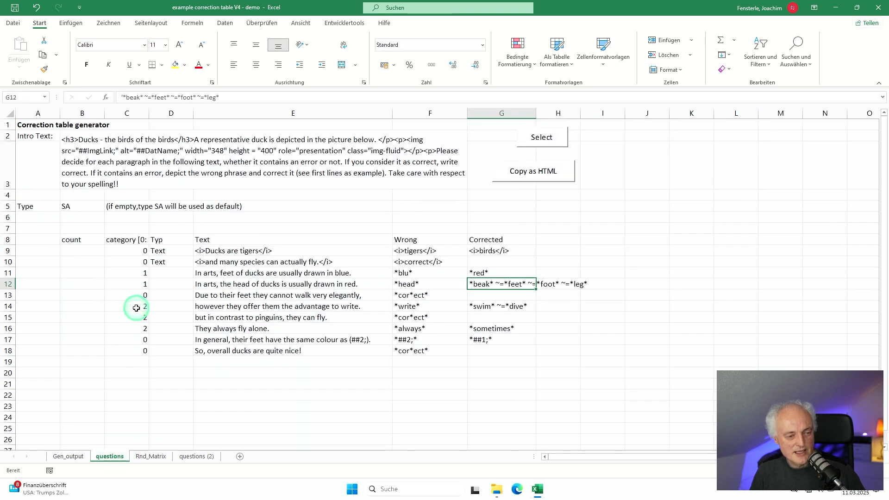
pyautogui.moveTo(136, 307); pyautogui.dragTo(137, 327)
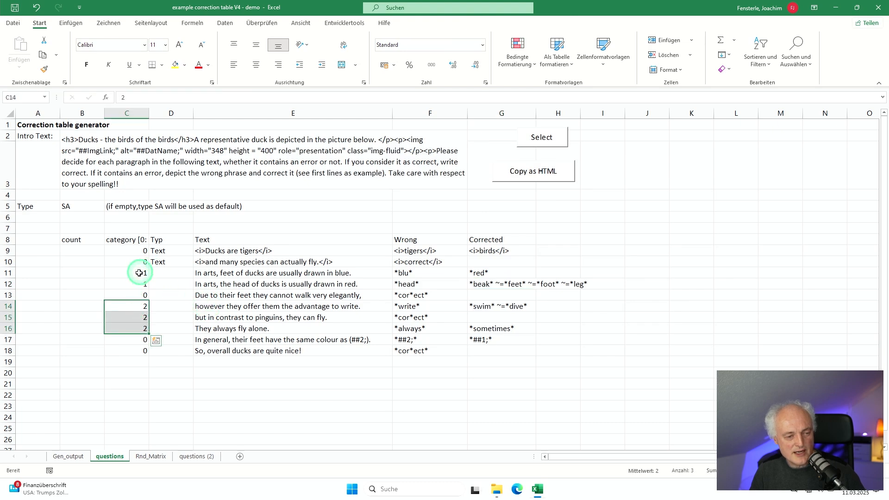
pyautogui.moveTo(139, 274); pyautogui.dragTo(139, 283)
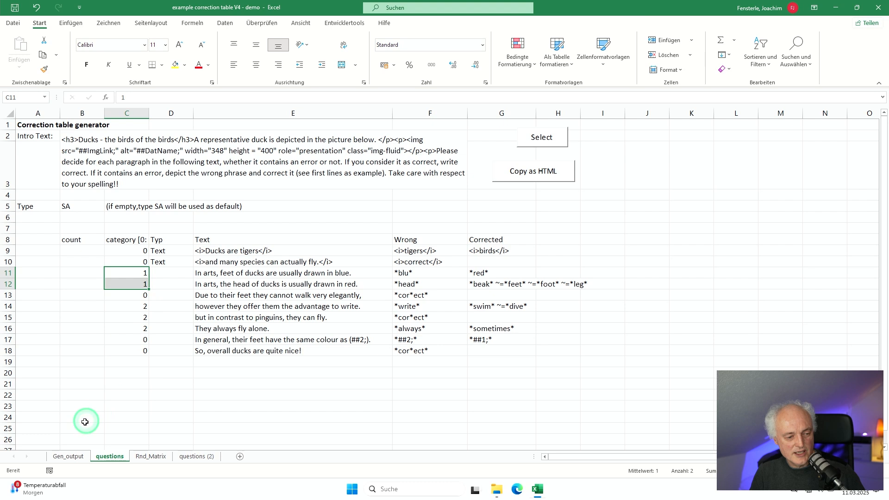
# Step: Set the number of questions on the Gen_output sheet to 6
pyautogui.click(73, 454)
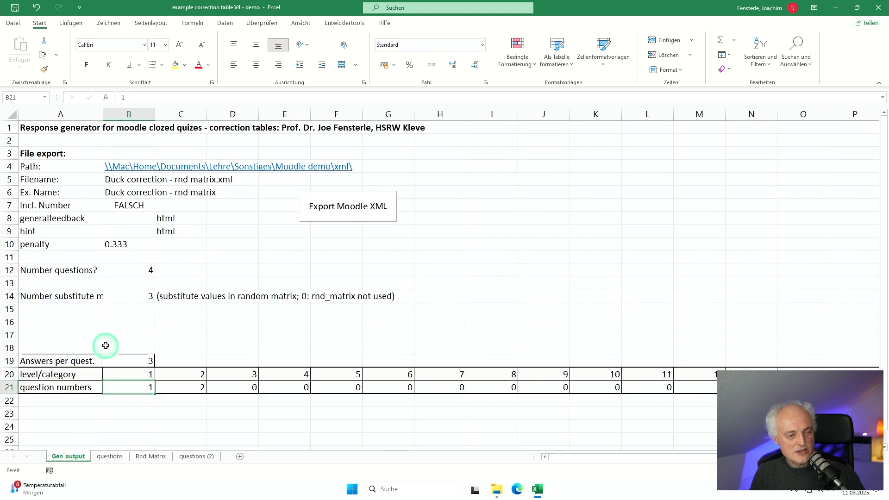
pyautogui.click(113, 335)
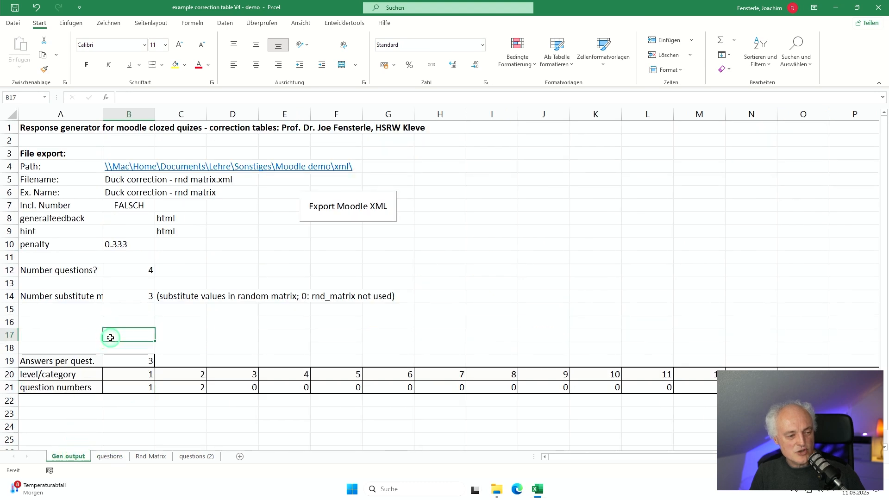
pyautogui.click(122, 268)
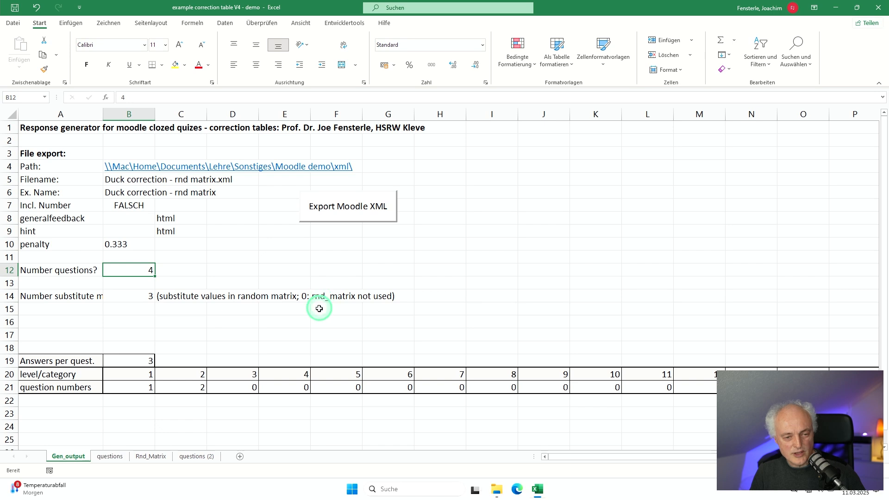
pyautogui.write('6')
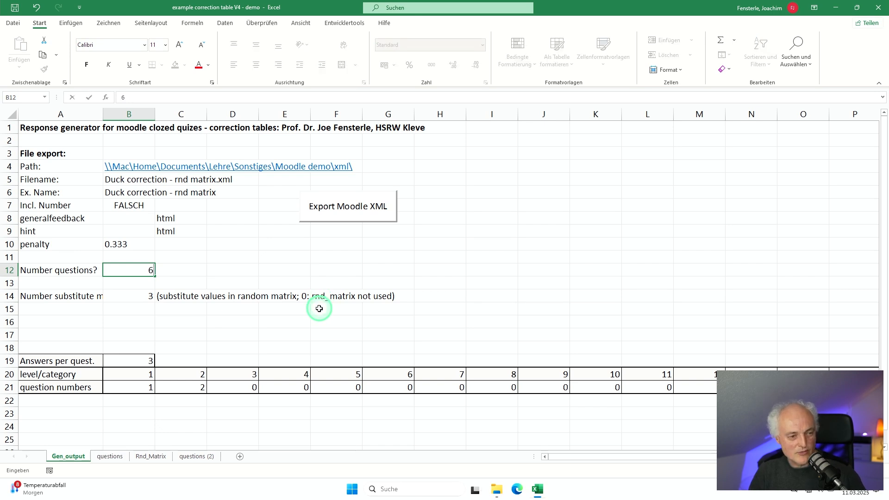
pyautogui.press('Return')
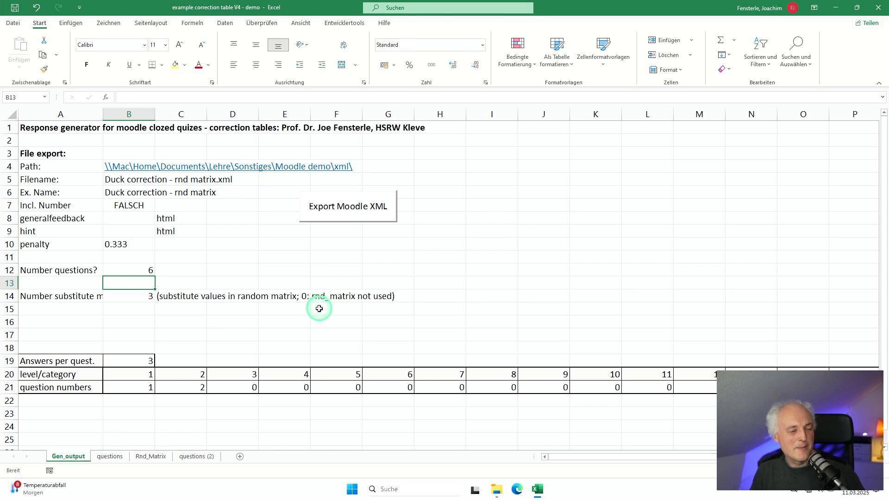
# Step: Set the number of questions back to 4
pyautogui.click(130, 268)
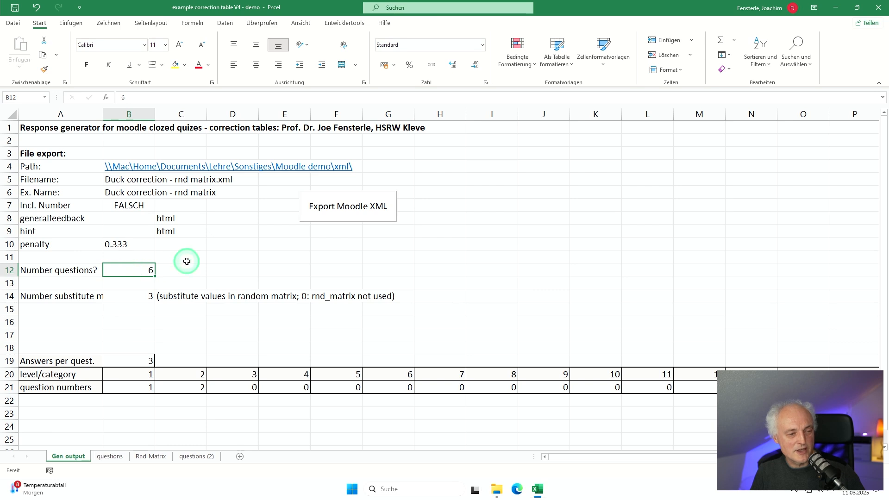
pyautogui.write('4')
pyautogui.press('Return')
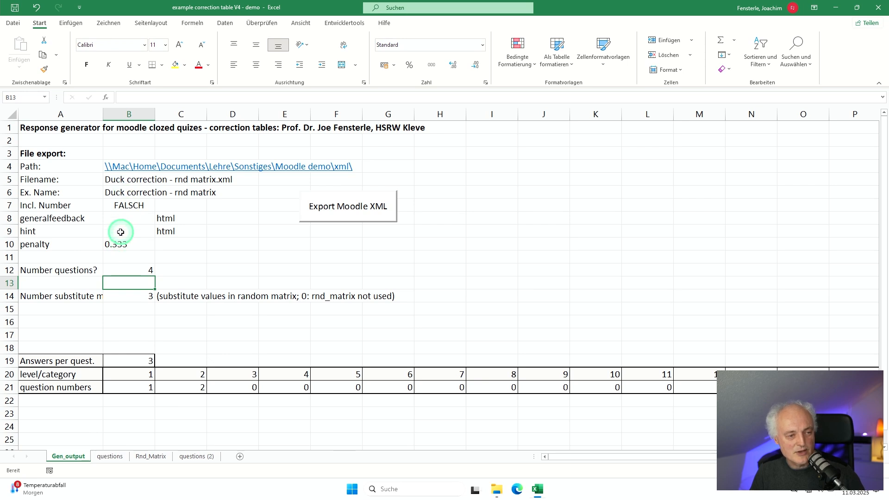
# Step: Examine the Incl. Number, Filename and number of substitute values settings for the export
pyautogui.click(126, 205)
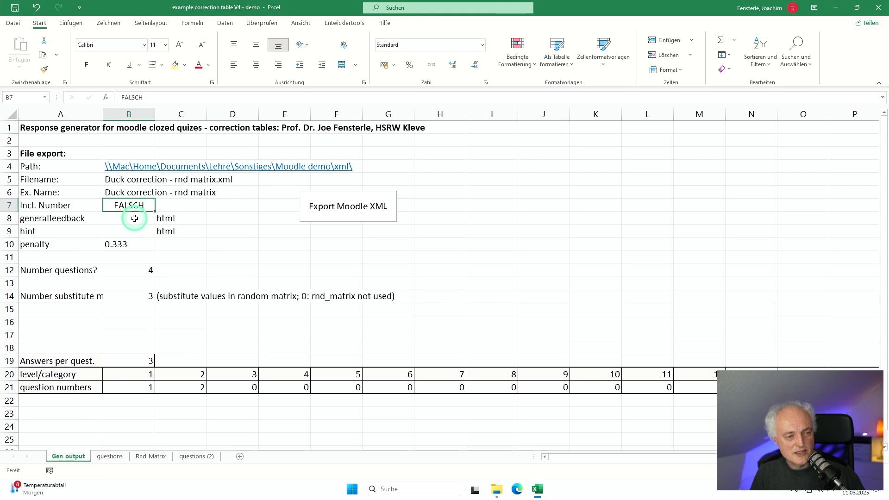
pyautogui.click(132, 179)
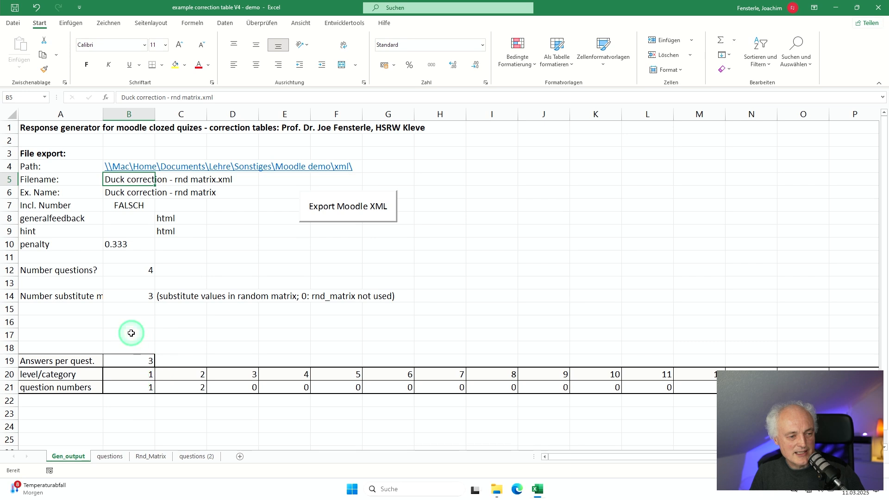
pyautogui.click(118, 295)
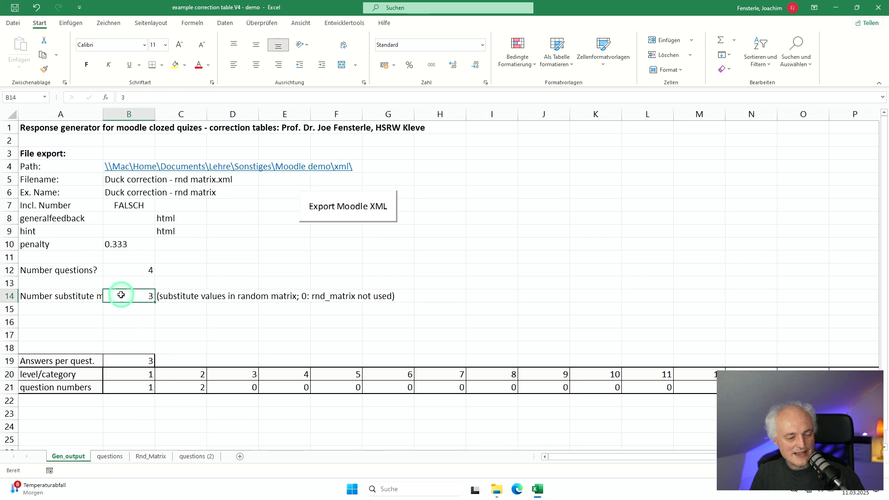
# Step: Examine the three duck image links in the ImgLink row of the Rnd_Matrix sheet
pyautogui.click(194, 457)
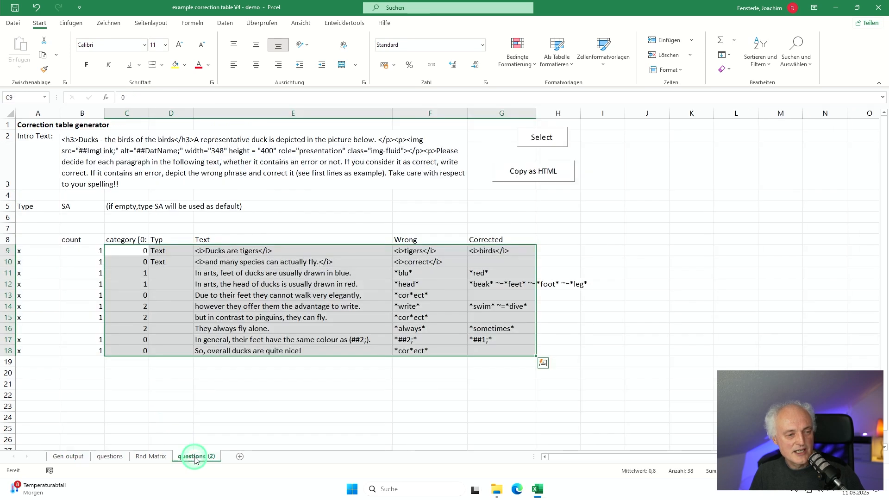
pyautogui.click(107, 457)
pyautogui.click(148, 457)
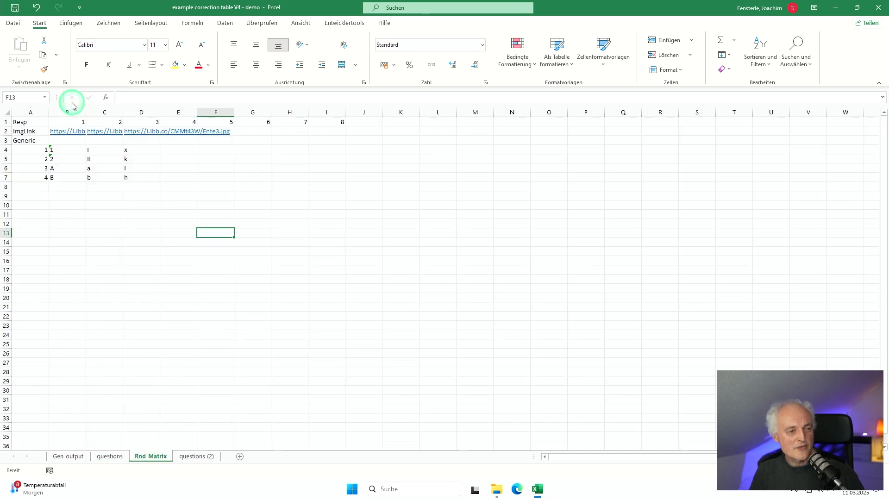
pyautogui.click(77, 140)
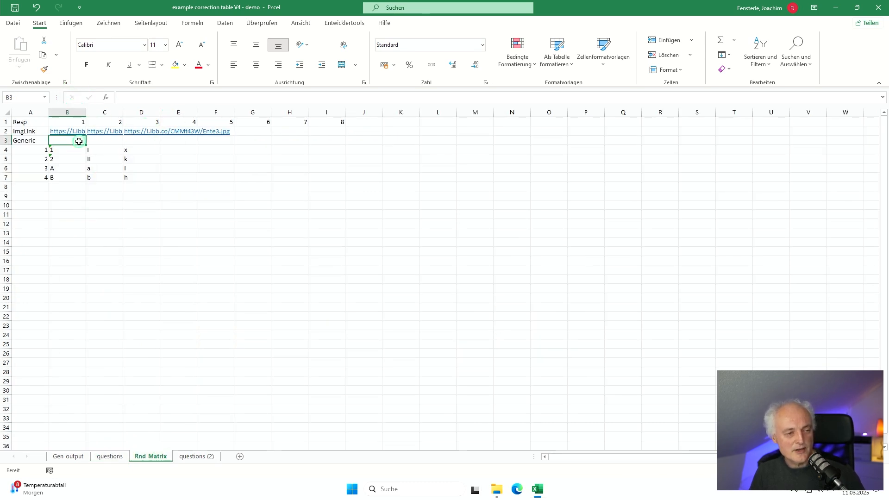
pyautogui.press('Up')
pyautogui.press('Right')
pyautogui.press('Right')
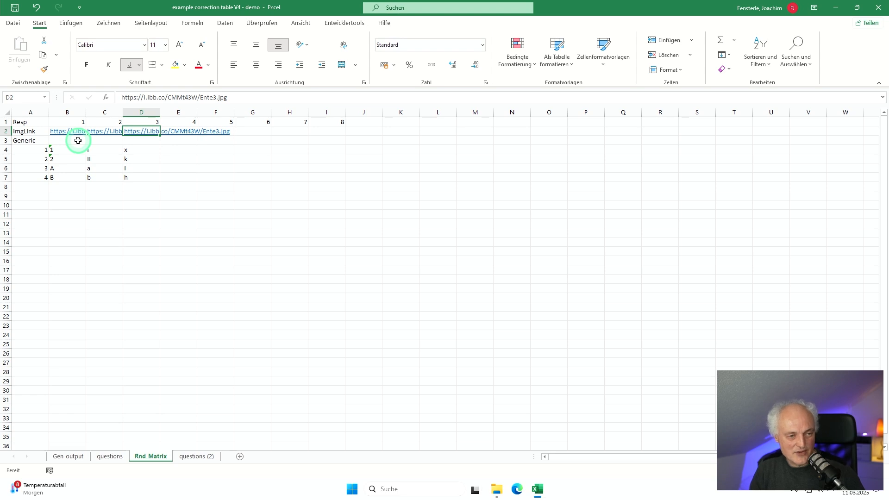
pyautogui.press('Left')
pyautogui.press('Left')
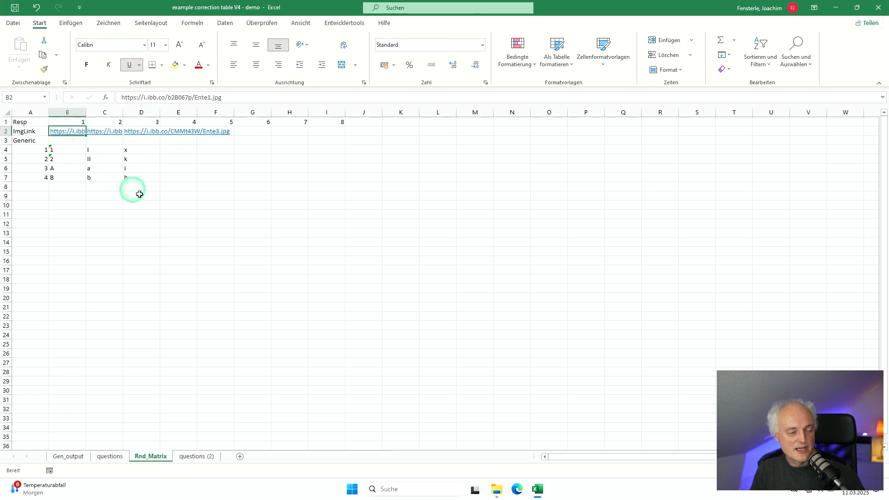
# Step: Examine the generic substitute values listed for each response in the random matrix, and return to the Gen_output sheet
pyautogui.press('Down')
pyautogui.press('Down')
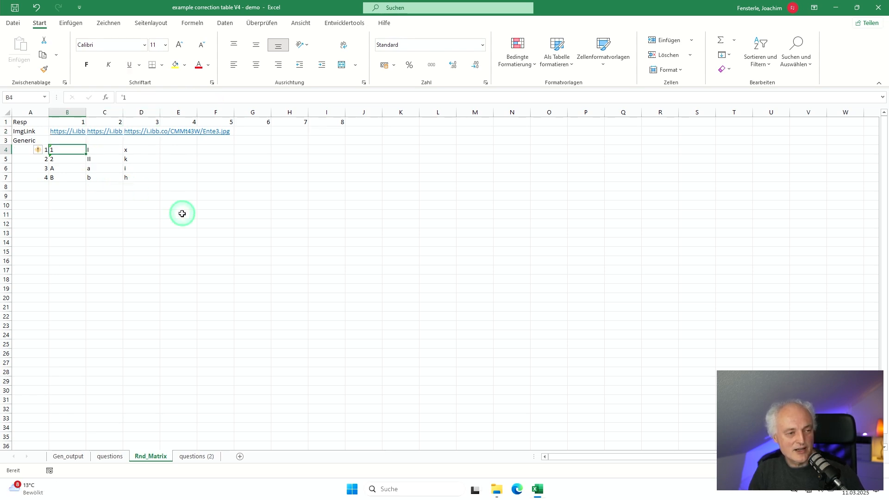
pyautogui.press('Down')
pyautogui.press('Down')
pyautogui.press('Down')
pyautogui.press('Right')
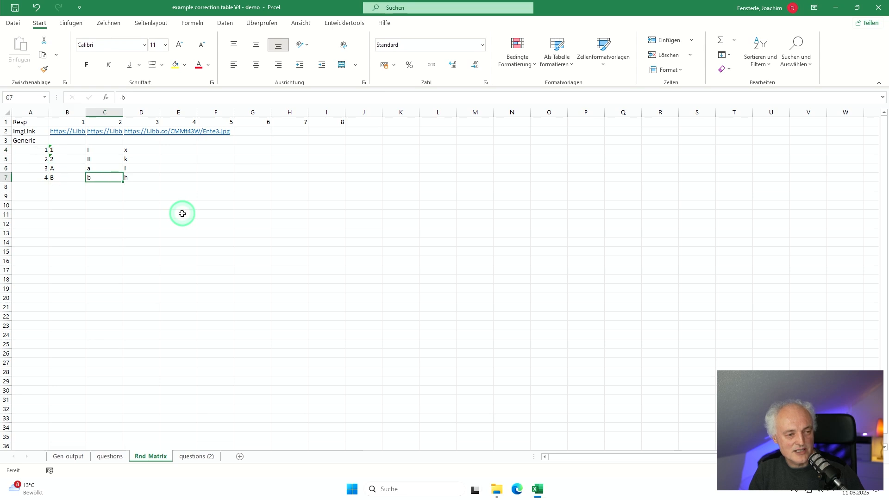
pyautogui.press('Up')
pyautogui.press('Up')
pyautogui.press('Up')
pyautogui.press('Right')
pyautogui.hotkey('ctrl', 'pageup')
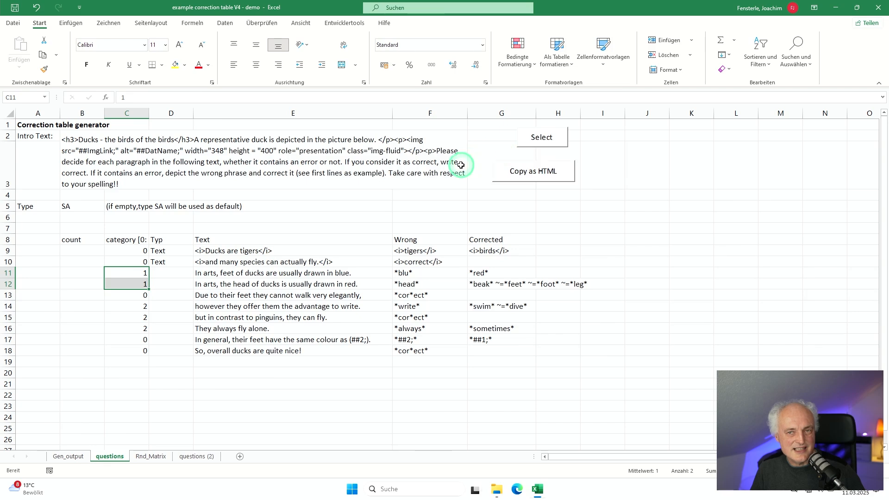
pyautogui.click(68, 456)
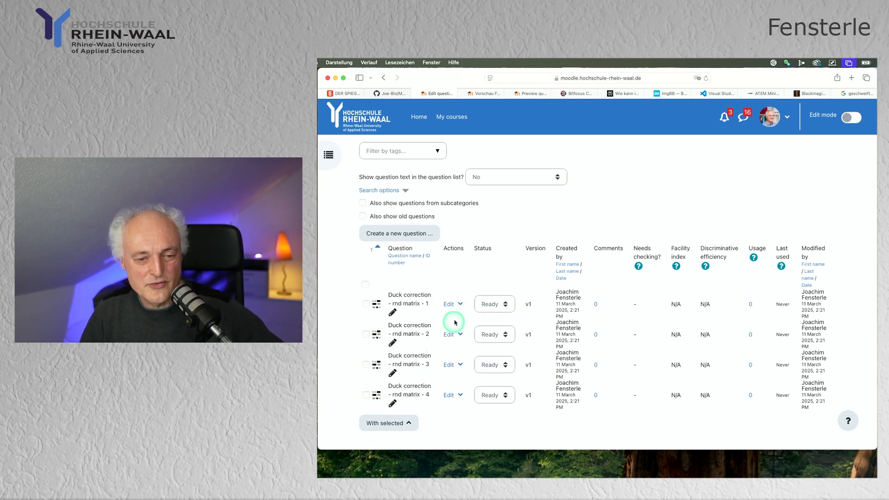
# Step: Preview the "Duck correction - rnd matrix - 1" question in the Moodle question bank and examine its picture and correction table
pyautogui.click(461, 304)
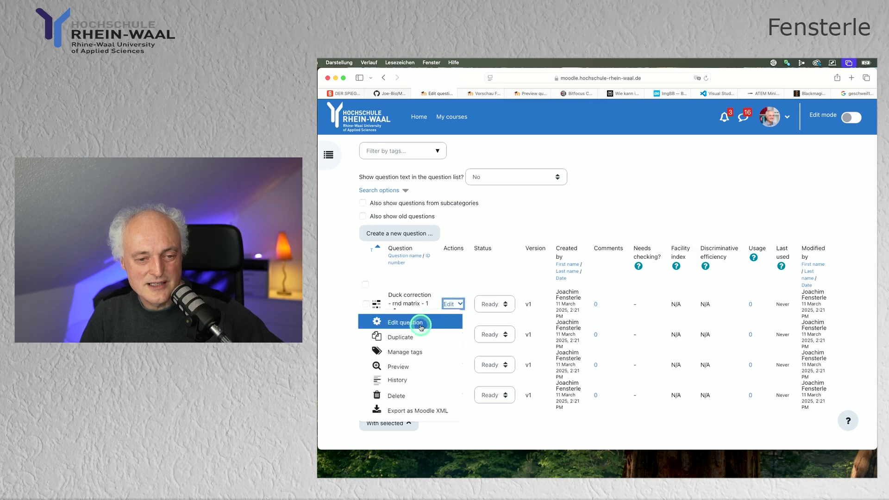
pyautogui.click(405, 366)
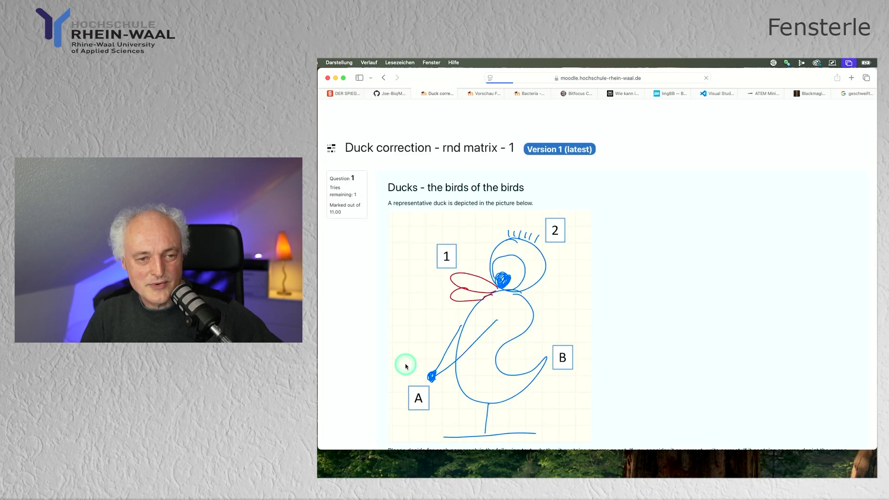
pyautogui.scroll(-1, 496, 360)
pyautogui.scroll(-5, 496, 360)
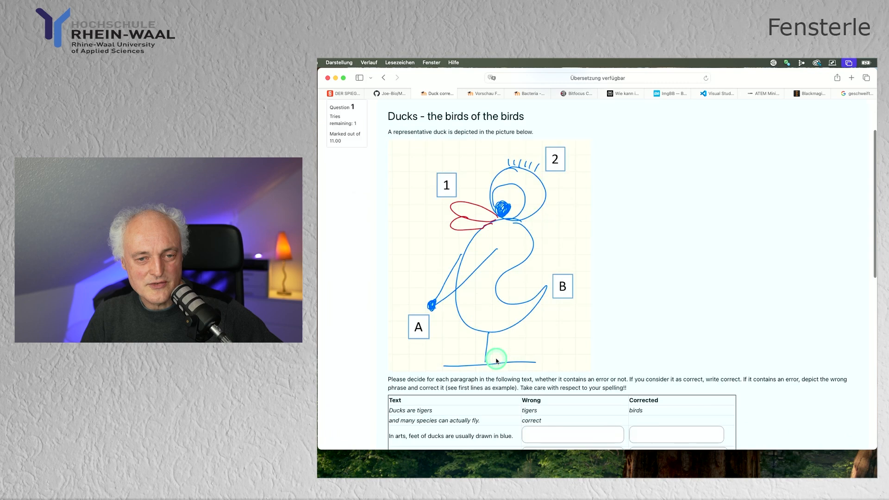
pyautogui.scroll(-4, 496, 360)
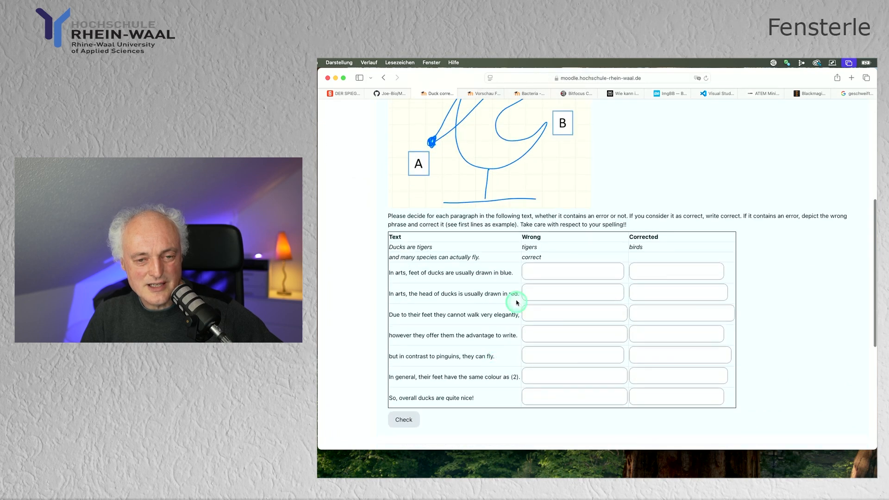